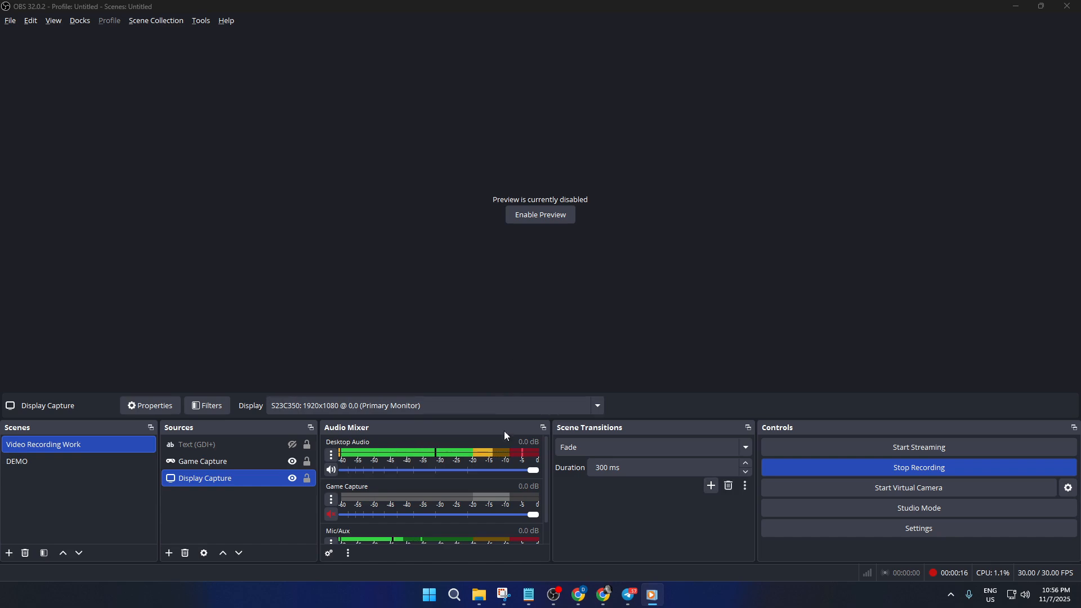
Search Windows for obs and view the launch options of the OBS Studio (64bit) app.
left_click(454, 595)
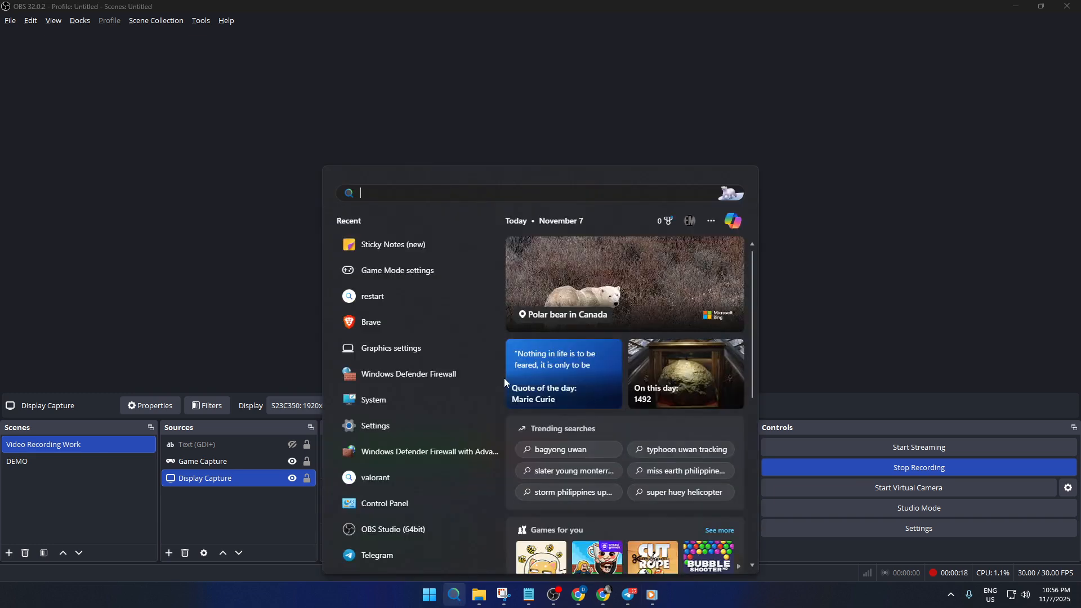
type("obs")
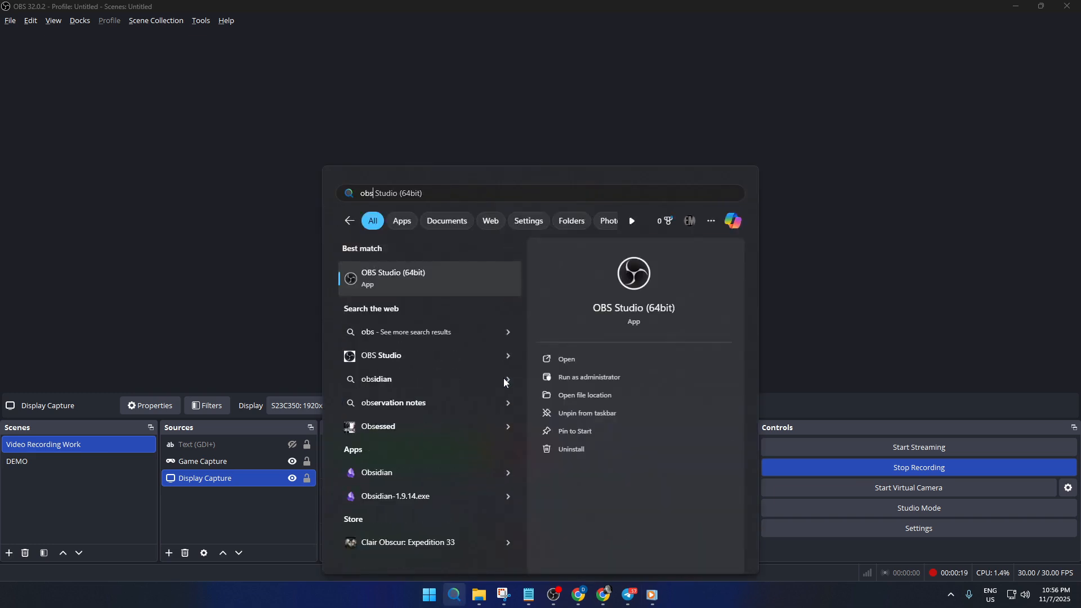
right_click(447, 283)
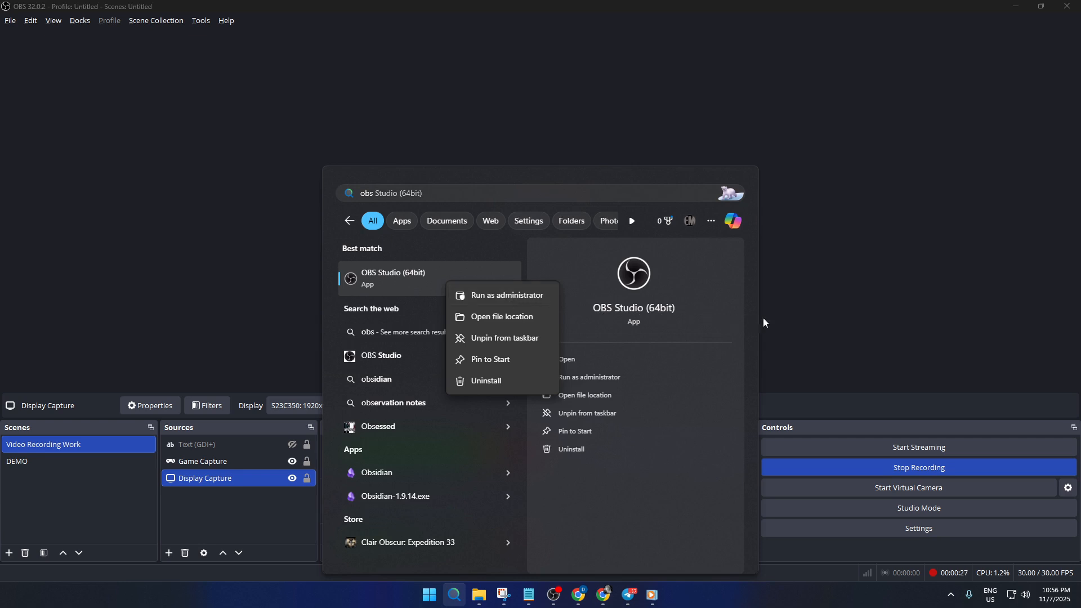
left_click(783, 320)
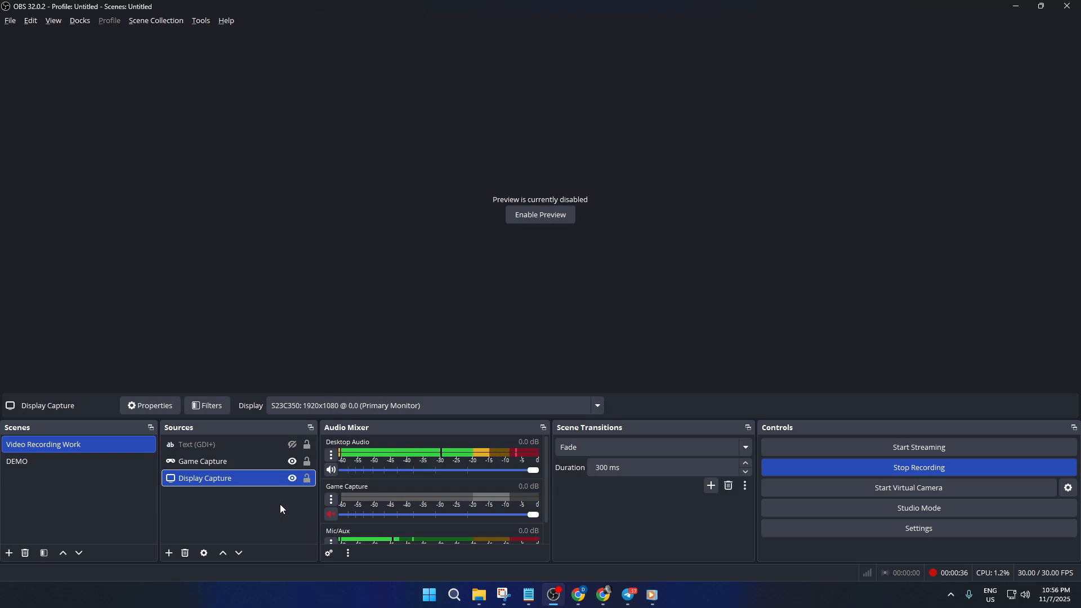
Review the Game Capture source's properties, including its mode and capture options, and close them without changes.
left_click(223, 461)
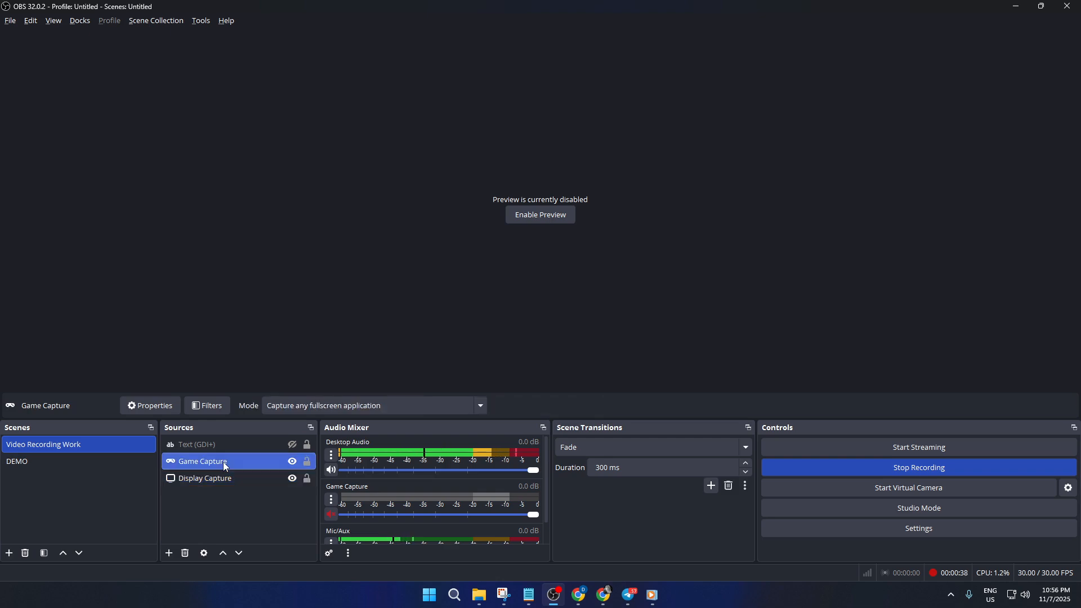
double_click(223, 462)
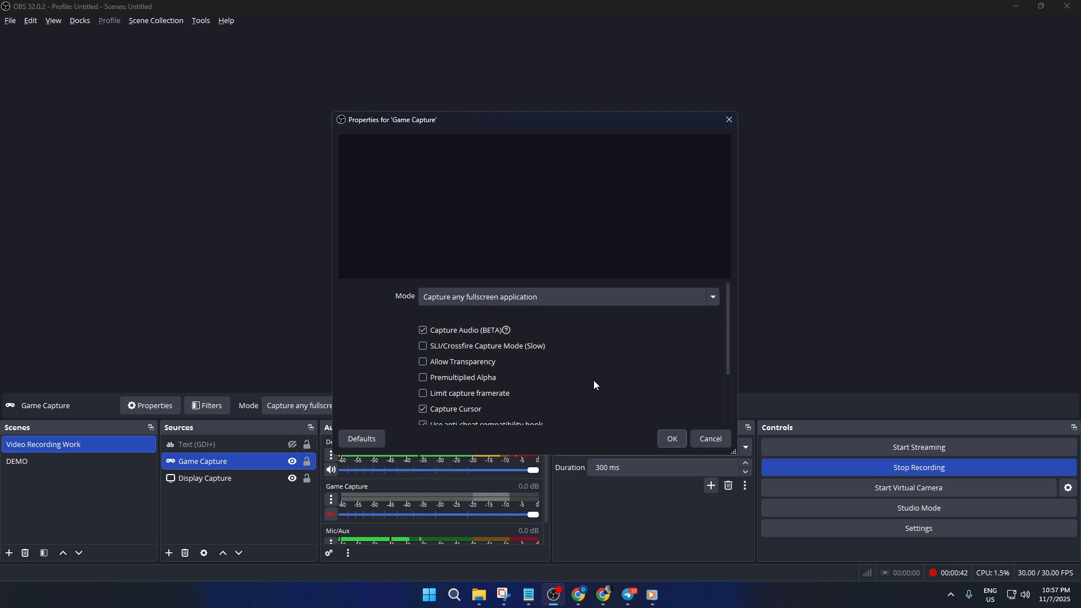
scroll(594, 381, "down", 1)
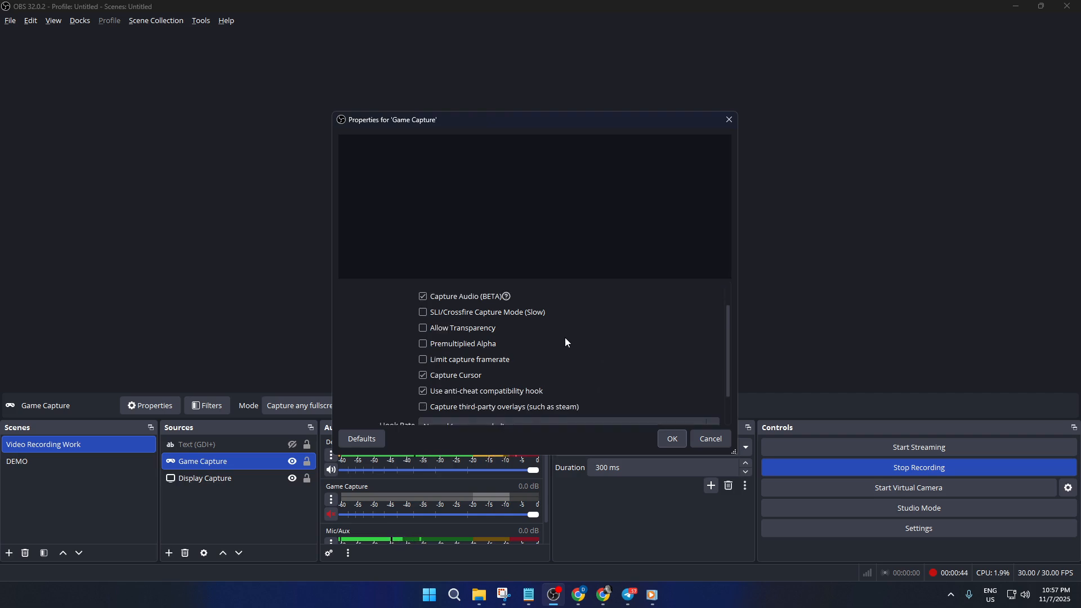
left_click(707, 435)
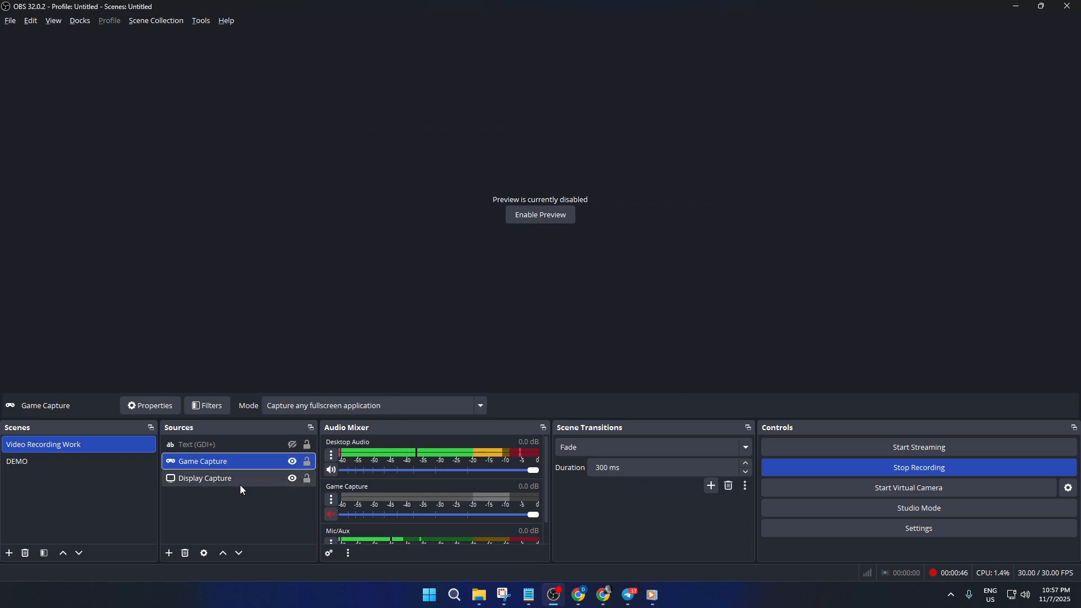
Add a new Window Capture source to the scene and look through its available windows without choosing one.
left_click(170, 553)
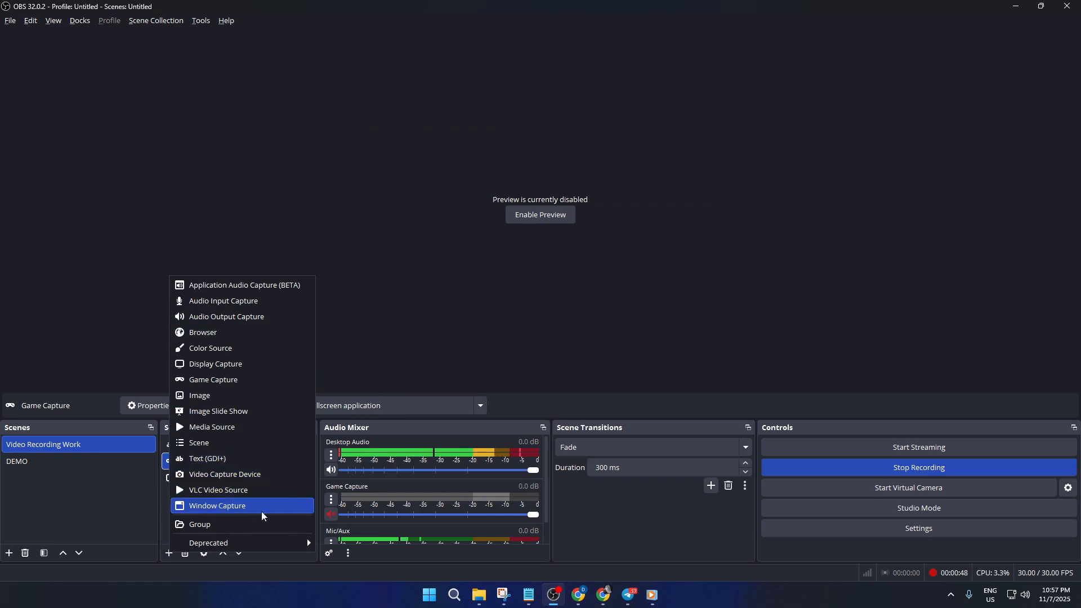
left_click(228, 507)
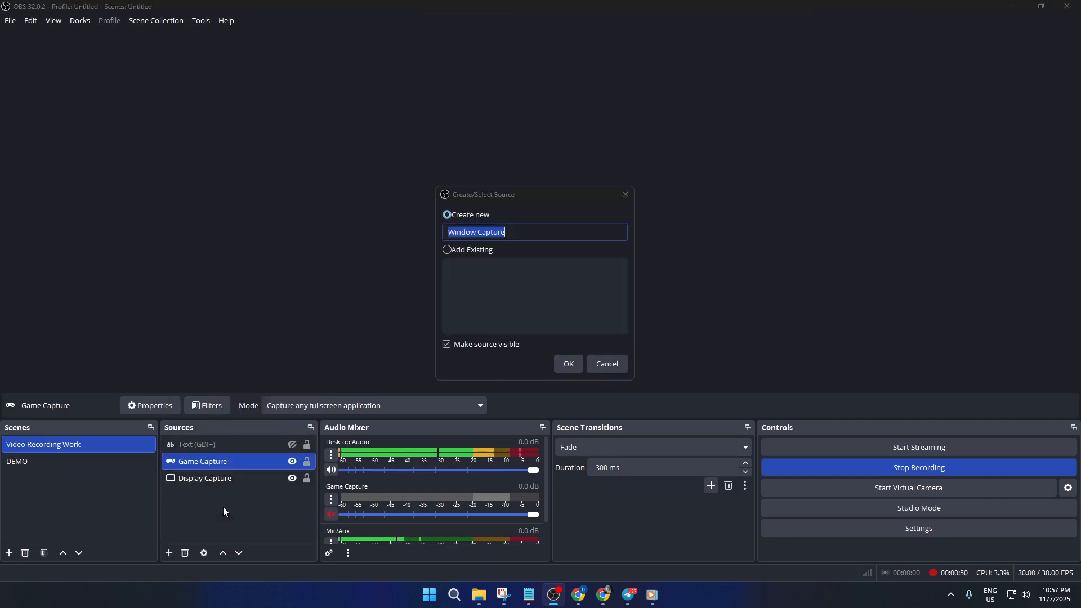
left_click(571, 366)
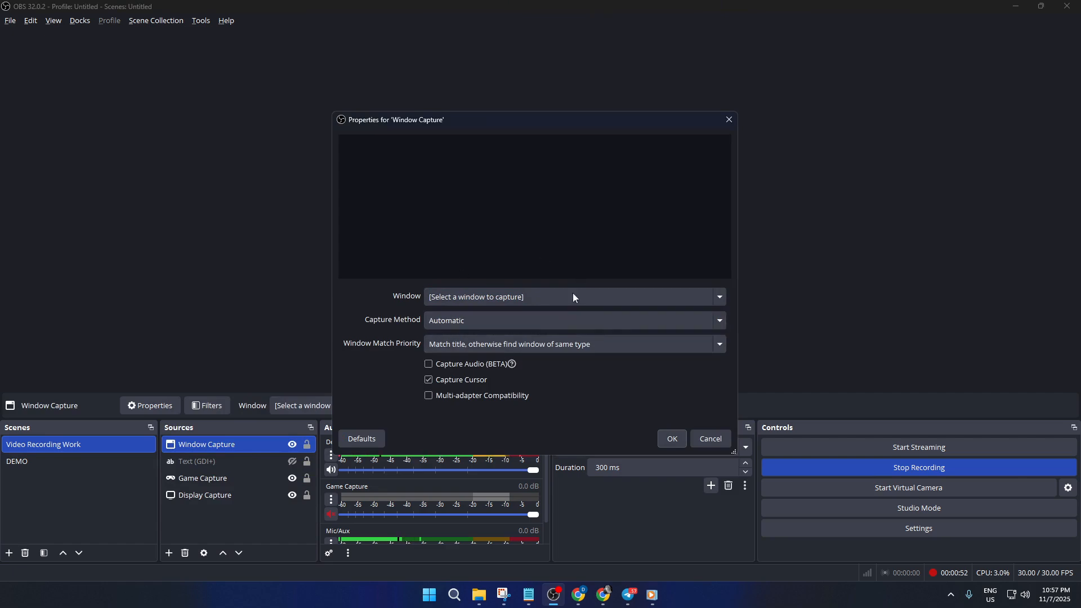
left_click(524, 302)
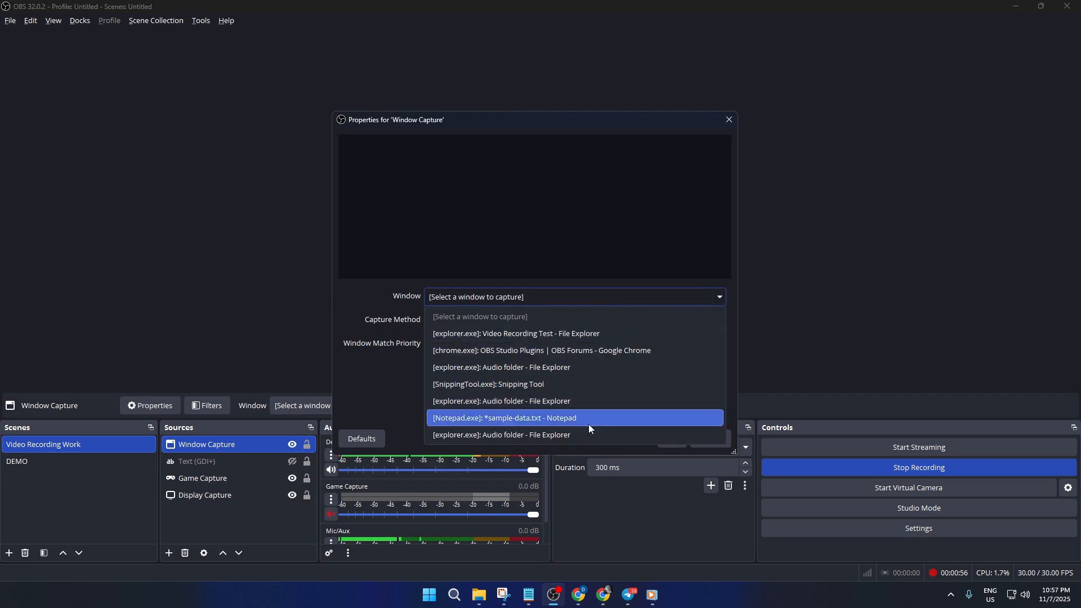
left_click(637, 260)
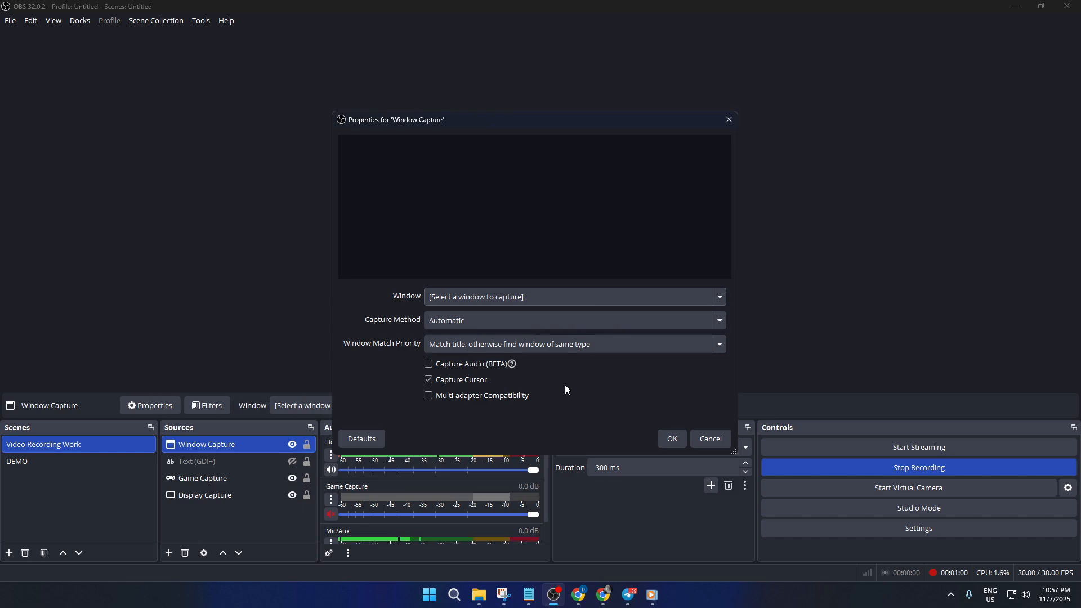
left_click(711, 437)
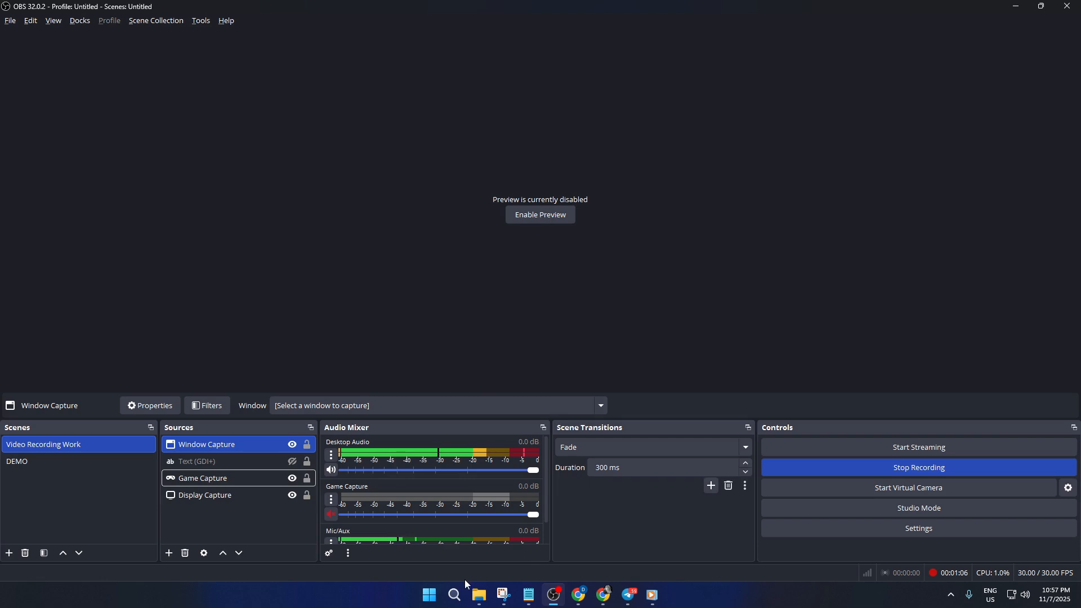
Look up OBS Studio again in Windows search to examine its available app actions.
left_click(456, 593)
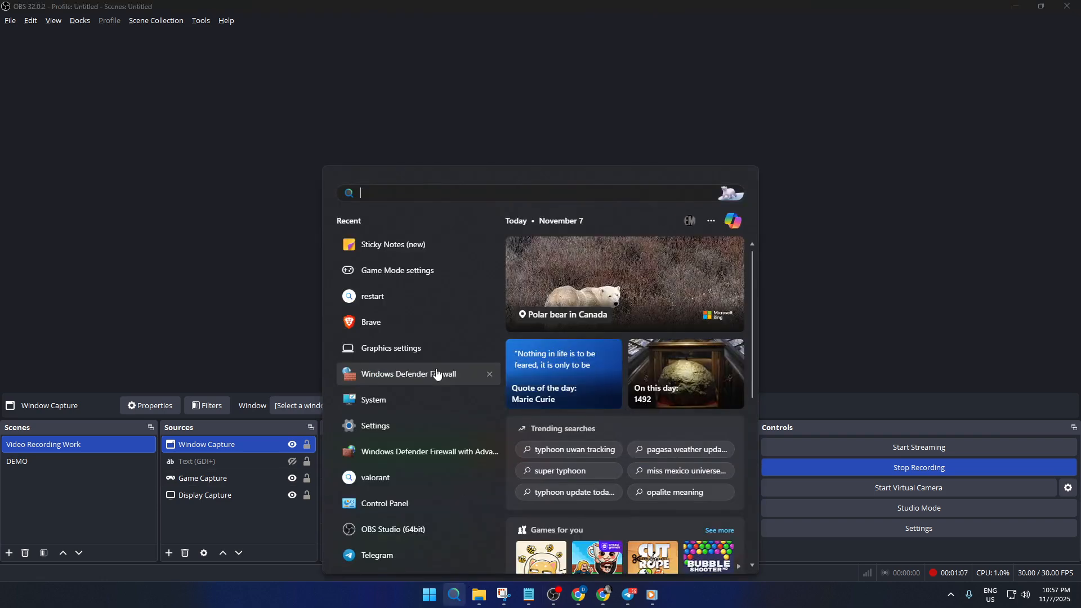
type("obs")
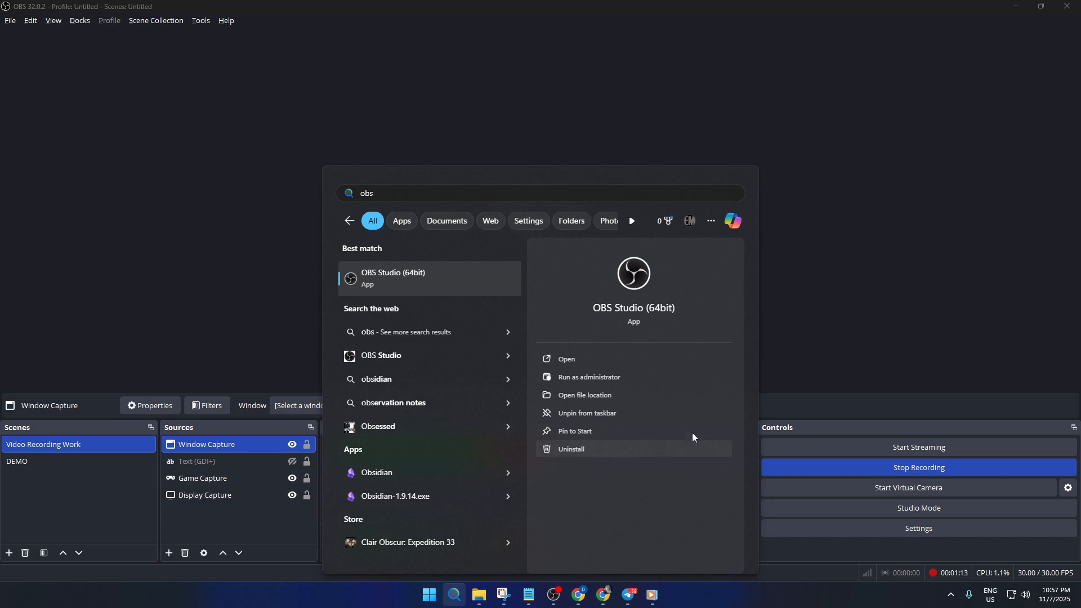
left_click(776, 364)
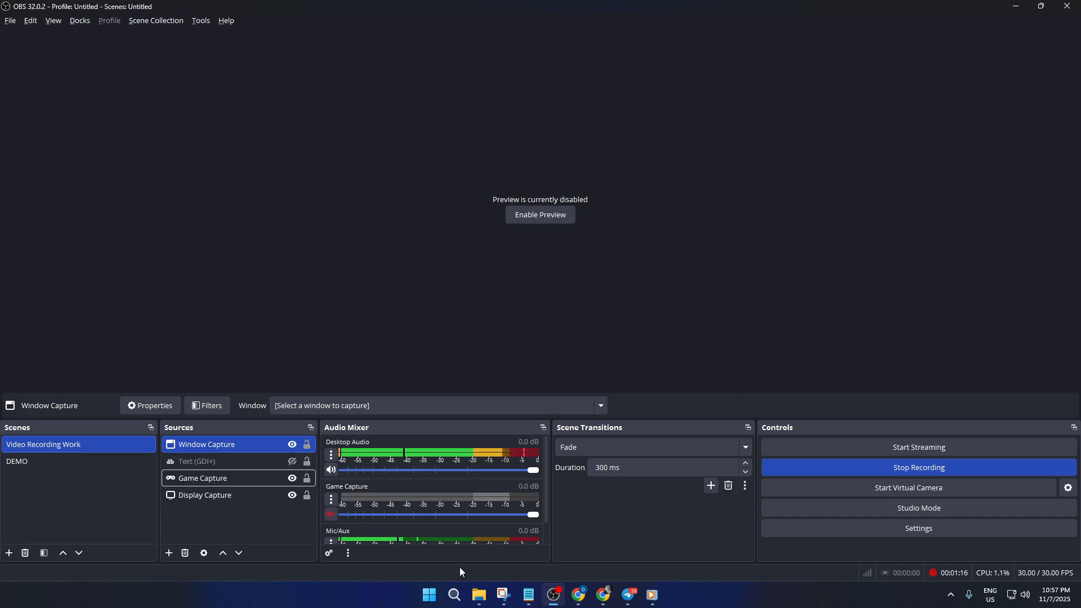
Search Windows for game and open the Game Mode settings.
left_click(454, 595)
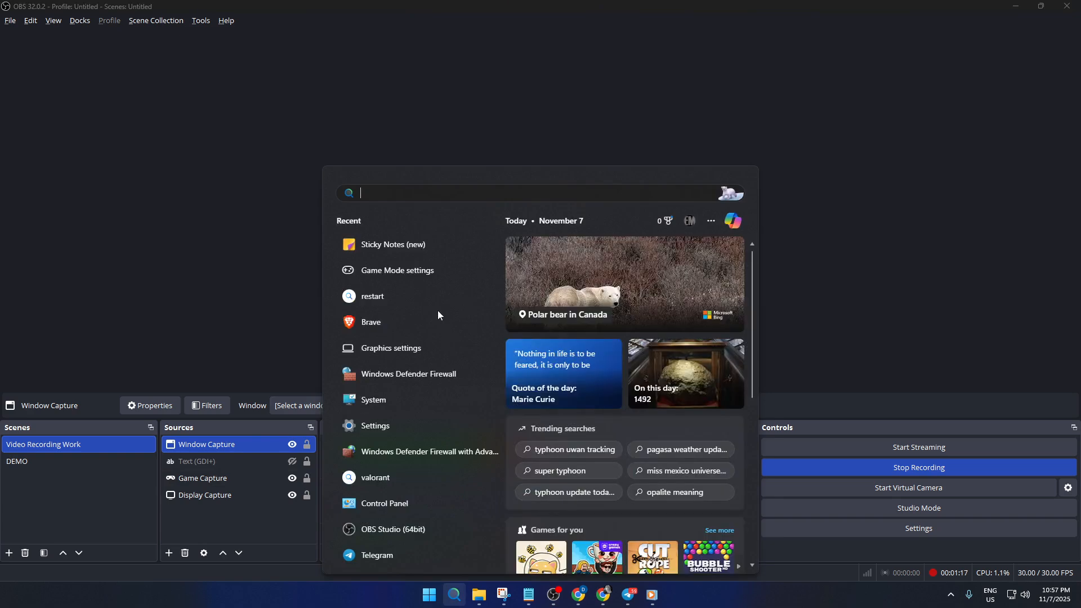
type("gam")
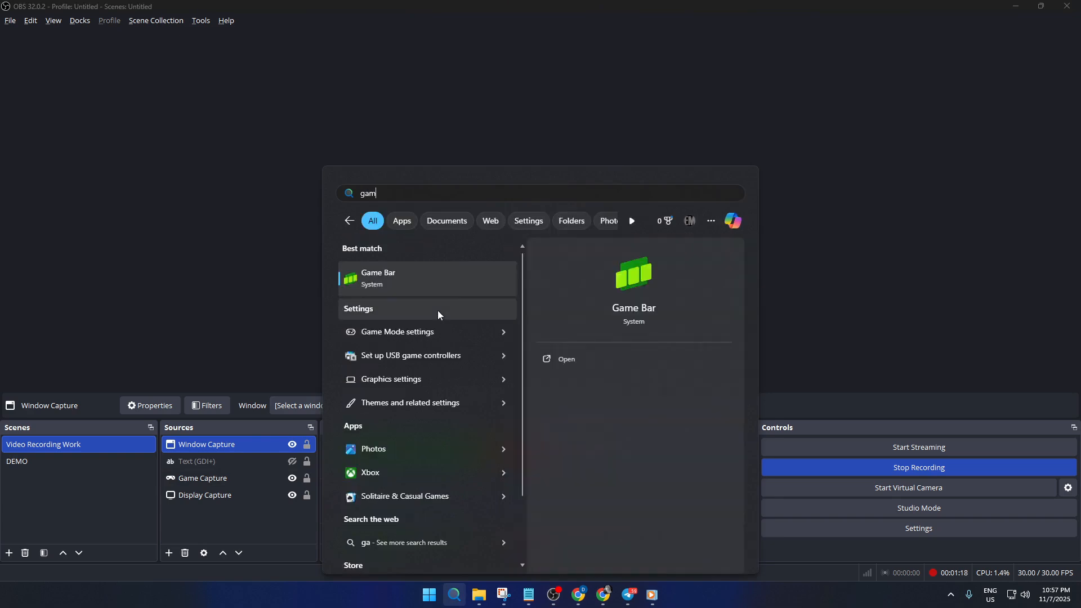
type("e")
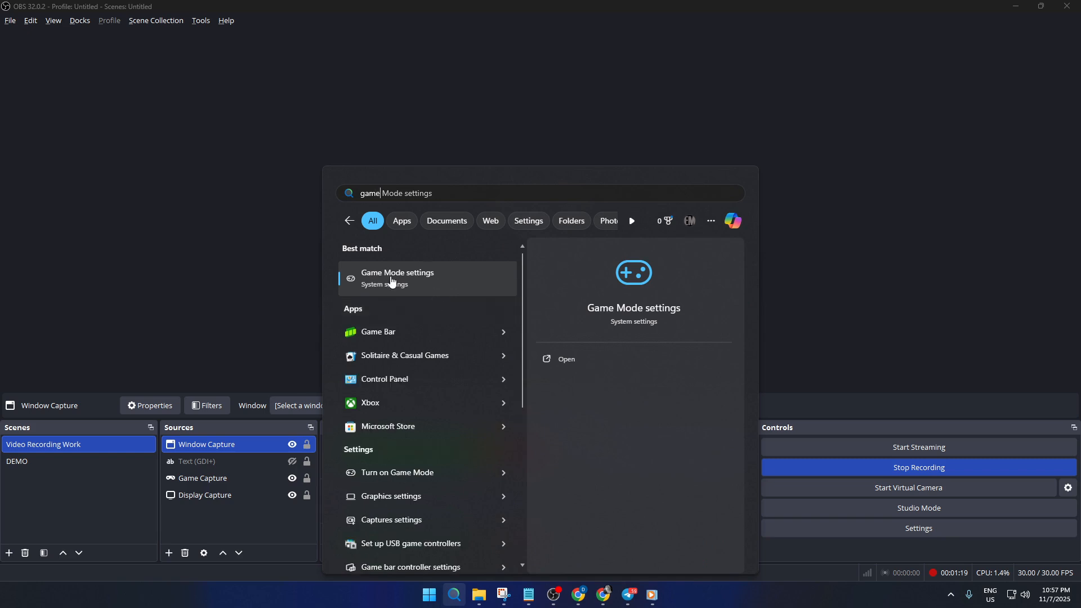
left_click(392, 280)
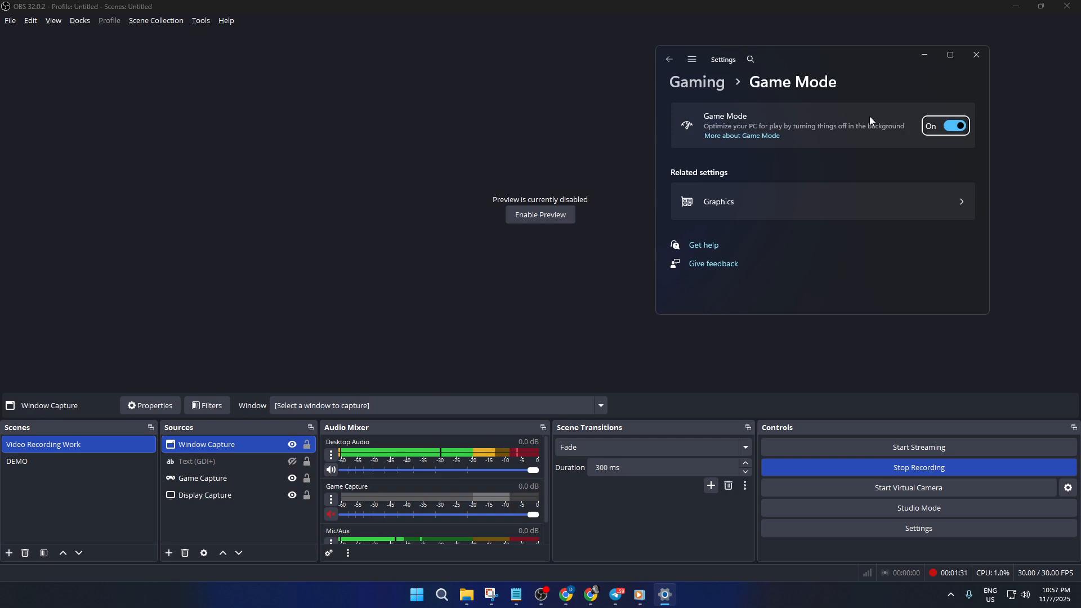
In the Windows Graphics settings, set OBS Studio's GPU preference to High Performance (NVIDIA GeForce RTX 3060) and review its other options.
left_click(929, 201)
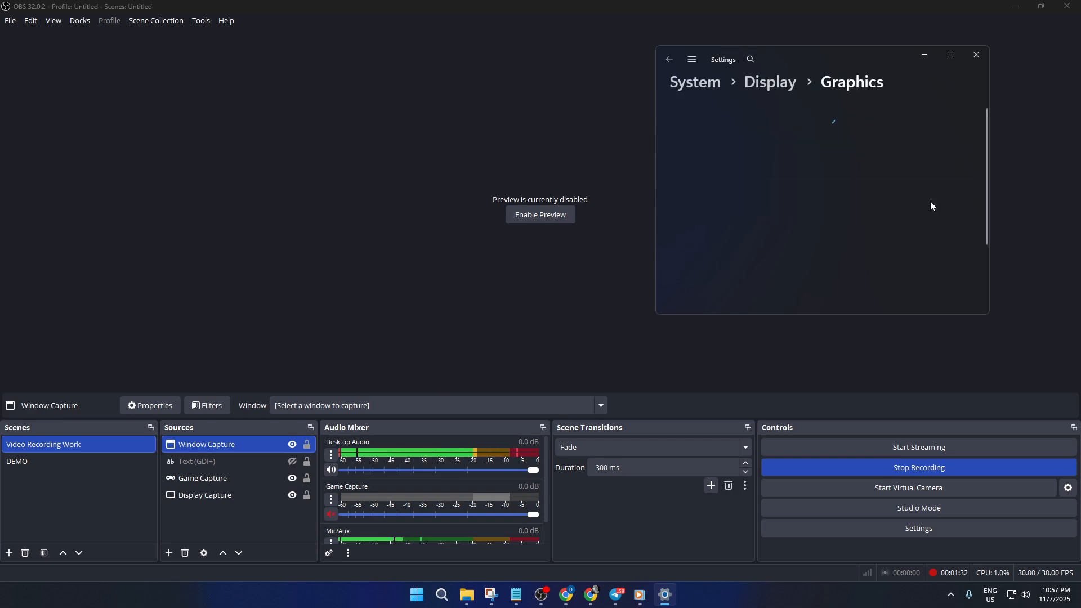
scroll(877, 213, "down", 3)
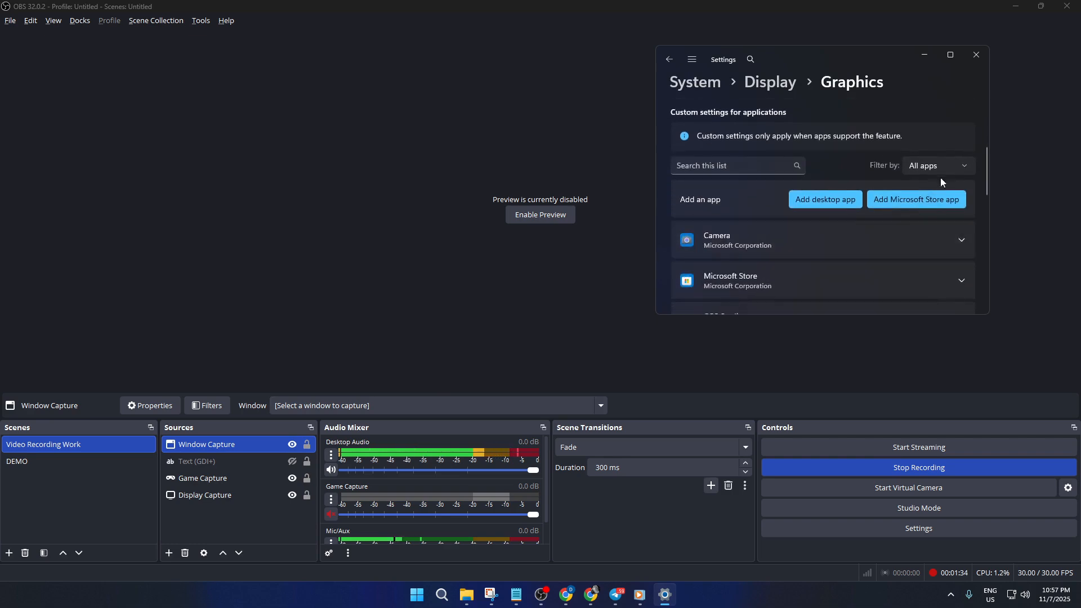
scroll(862, 220, "down", 3)
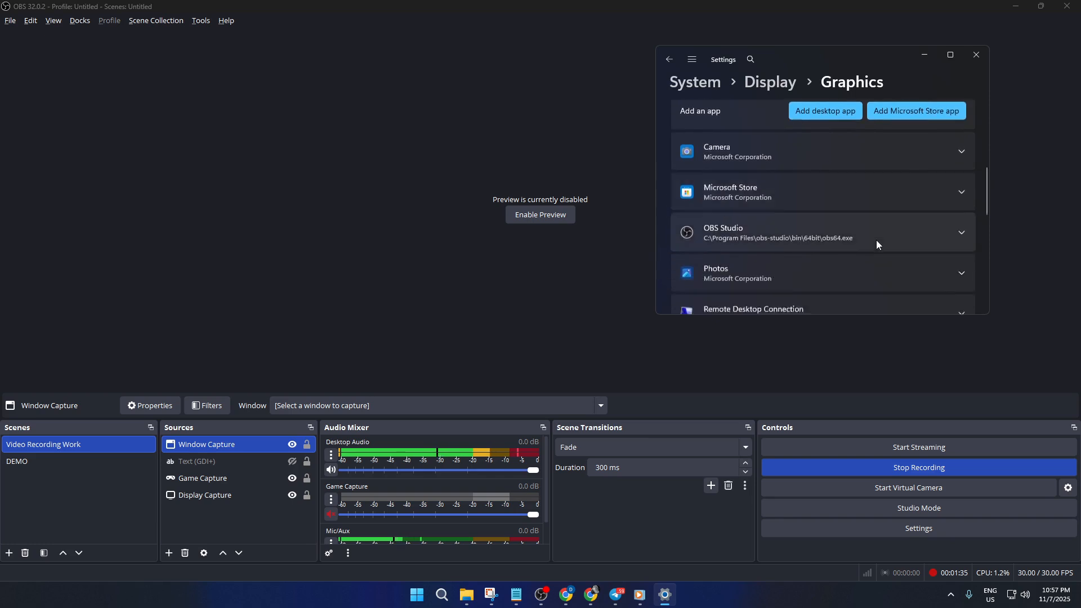
left_click(892, 236)
scroll(913, 227, "down", 2)
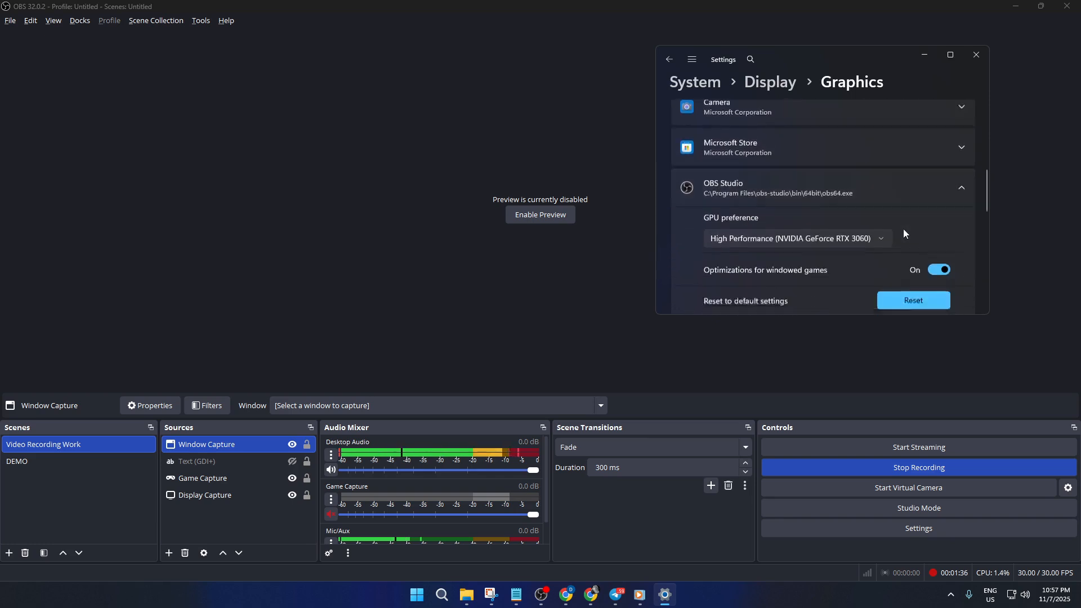
left_click(794, 179)
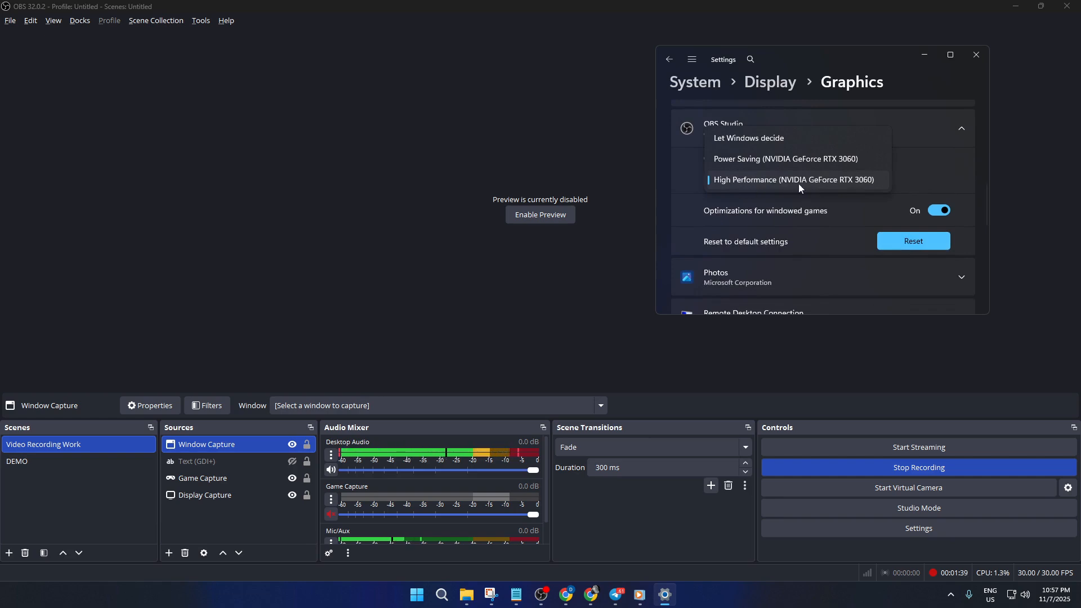
left_click(842, 180)
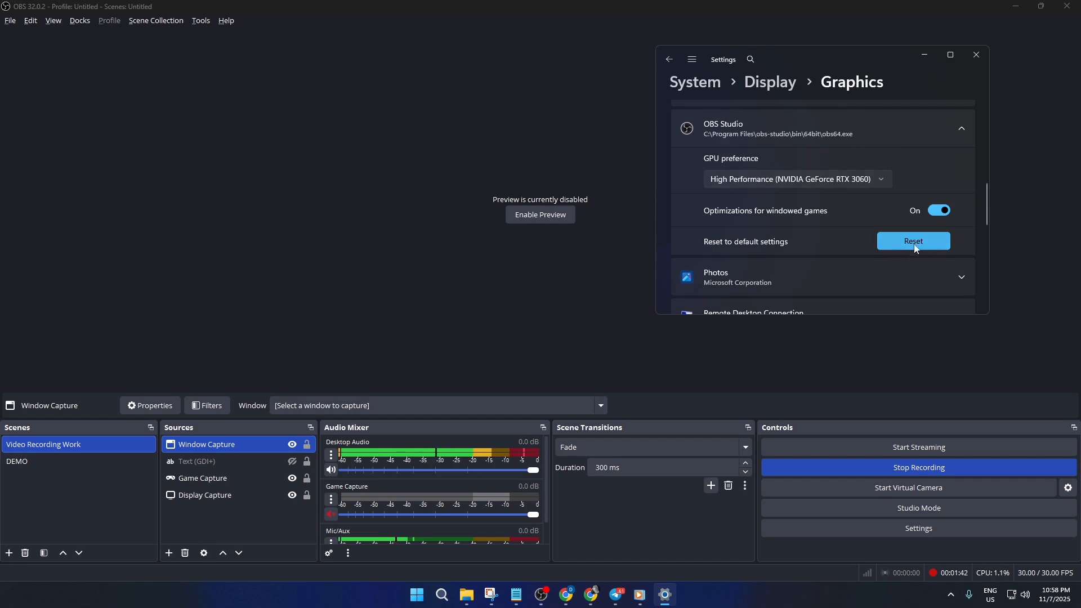
scroll(795, 264, "up", 2)
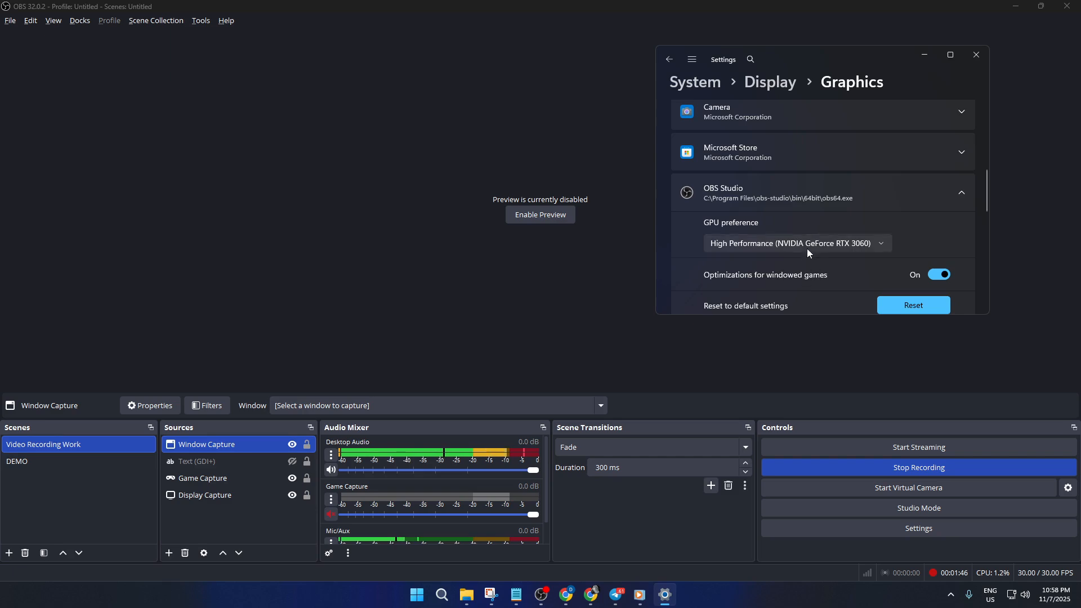
scroll(808, 253, "down", 1)
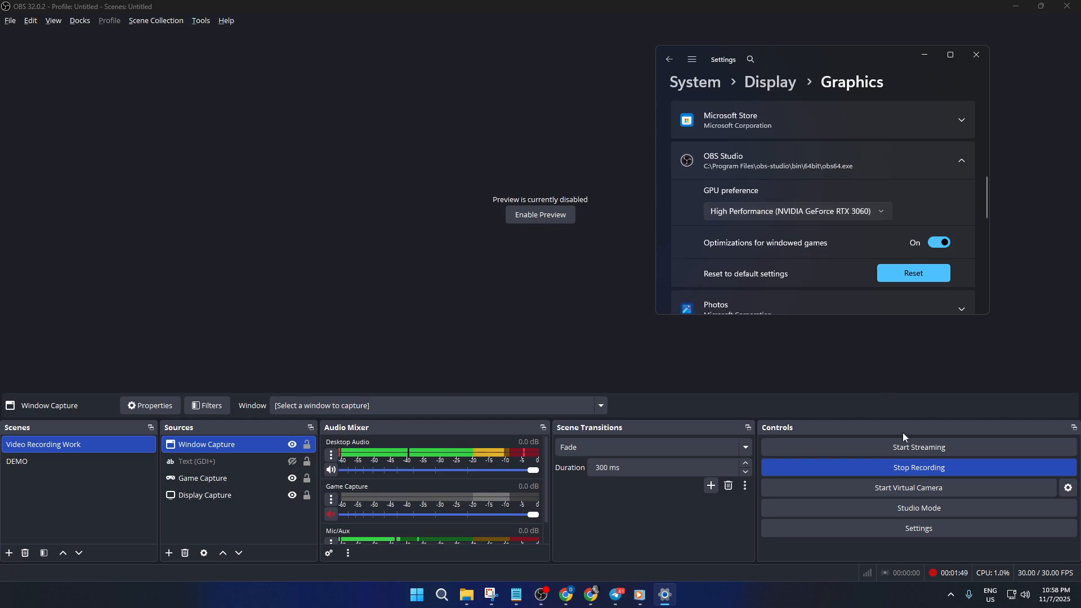
Switch back to OBS Studio and open the Process Priority choices in its advanced settings.
left_click(923, 528)
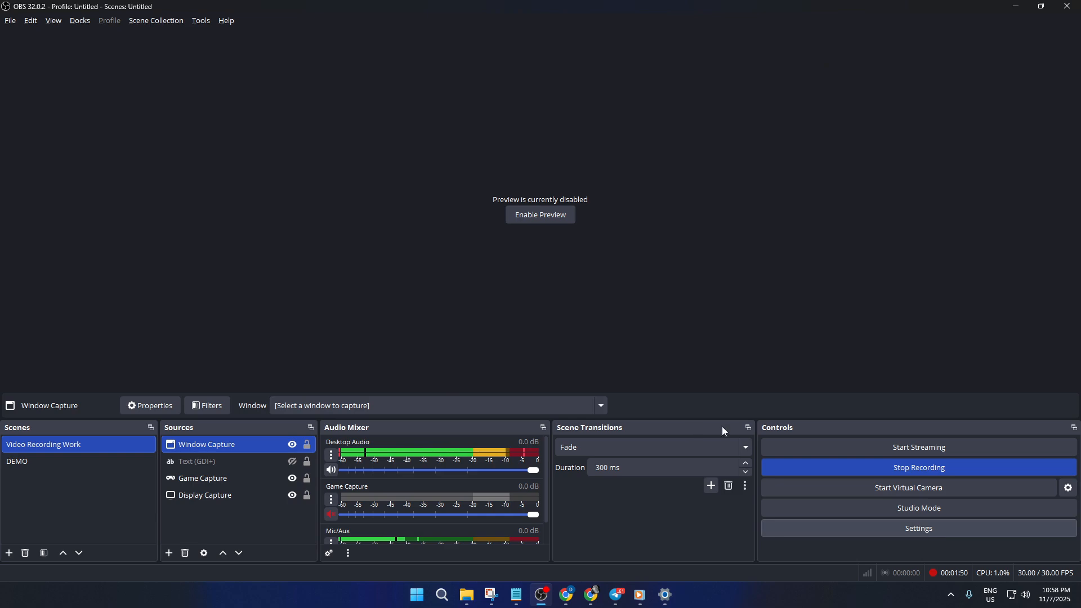
left_click(867, 525)
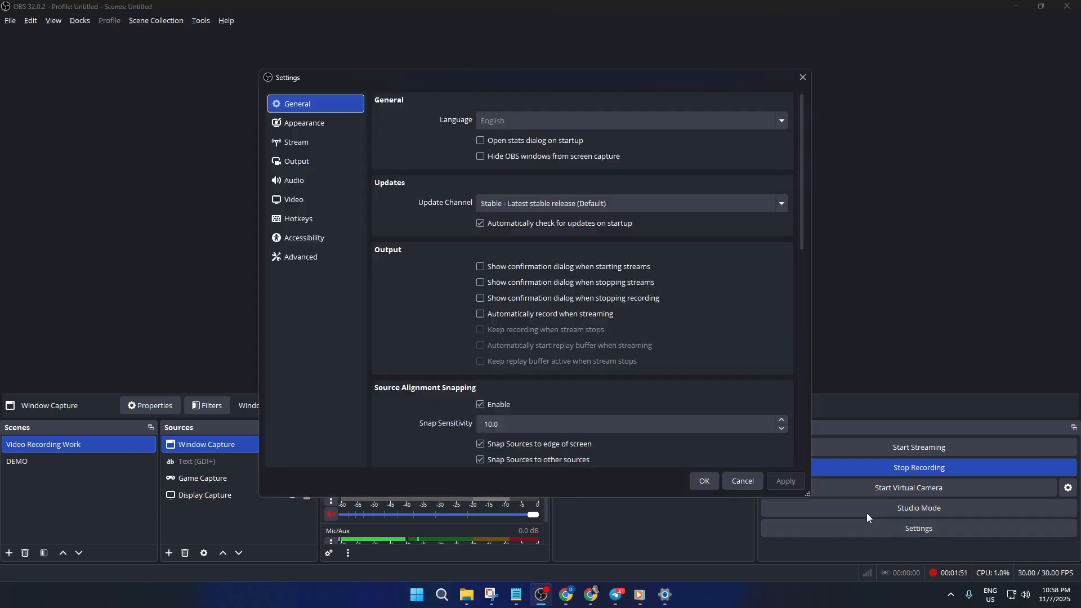
left_click(306, 256)
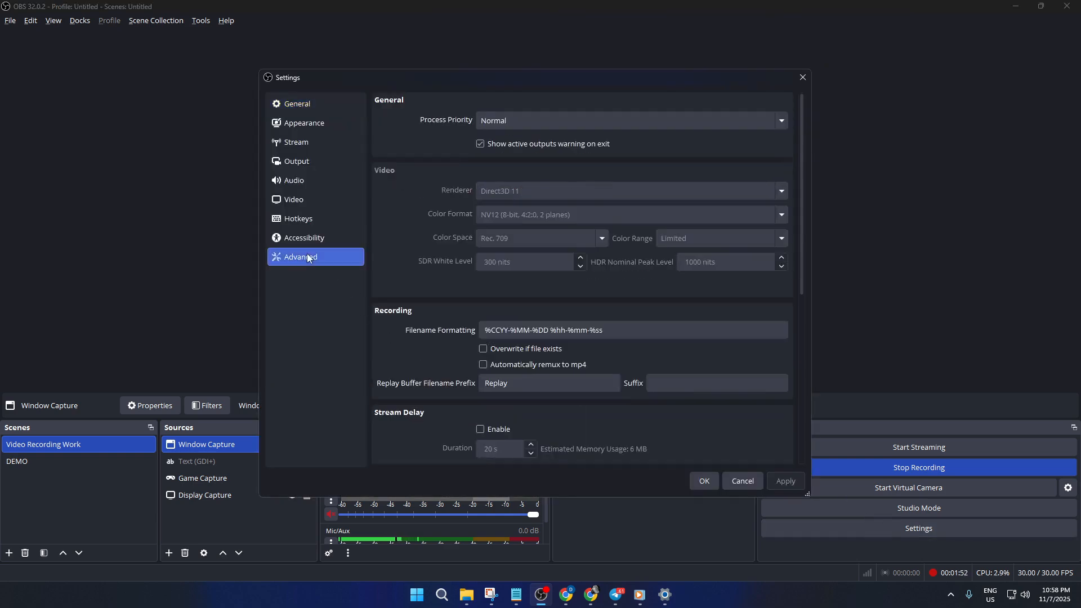
left_click(565, 115)
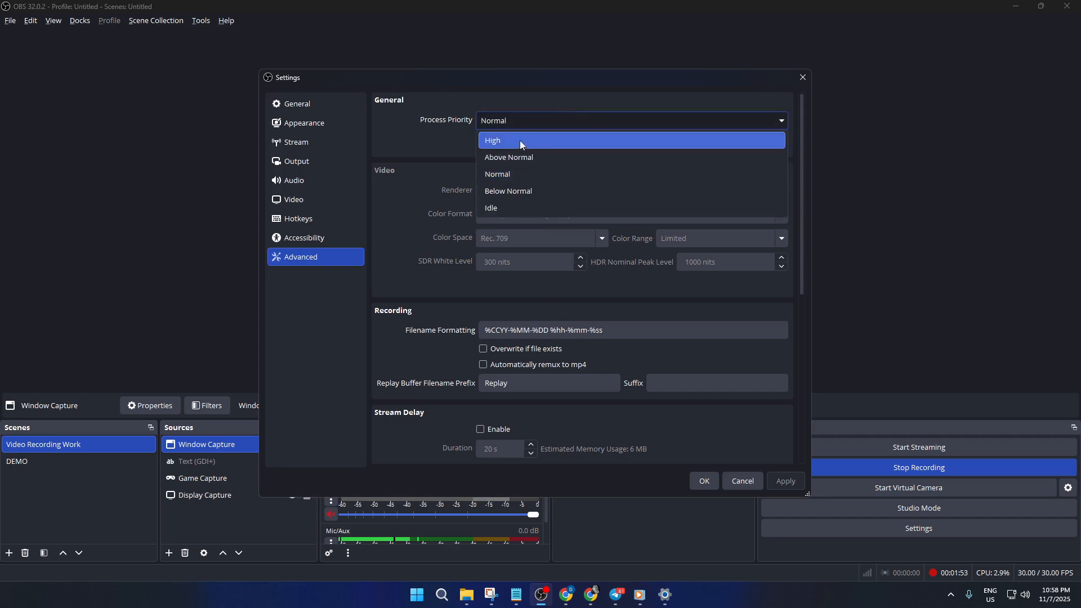